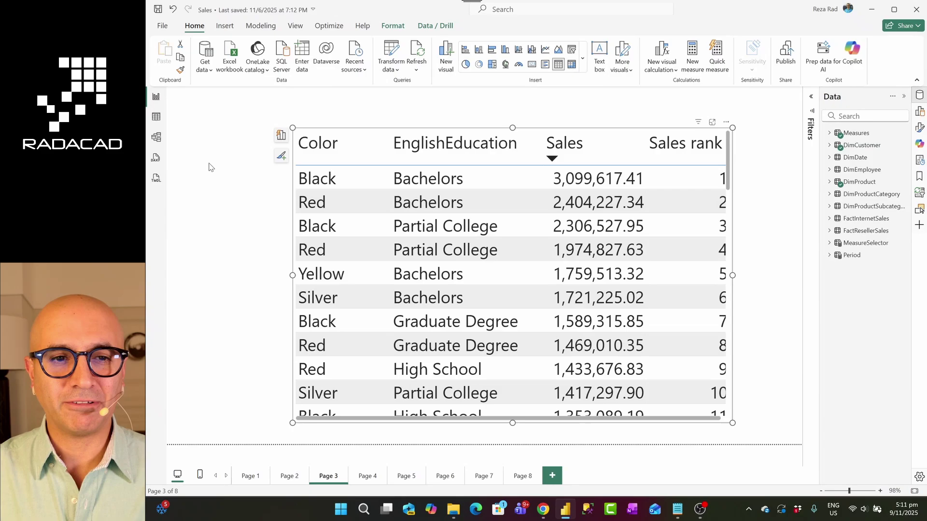
Reselect the Sales table visual and launch the ZoomIt screen zoom tool.
click(221, 213)
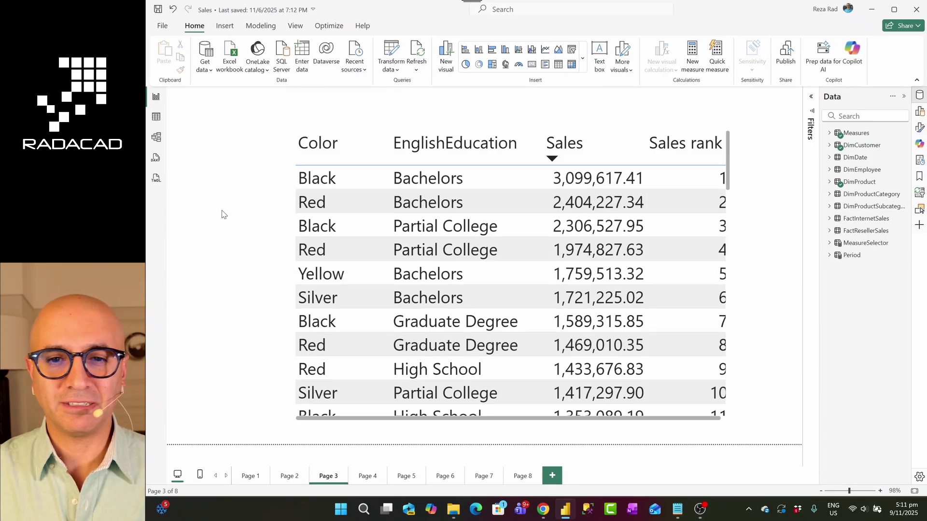
click(729, 162)
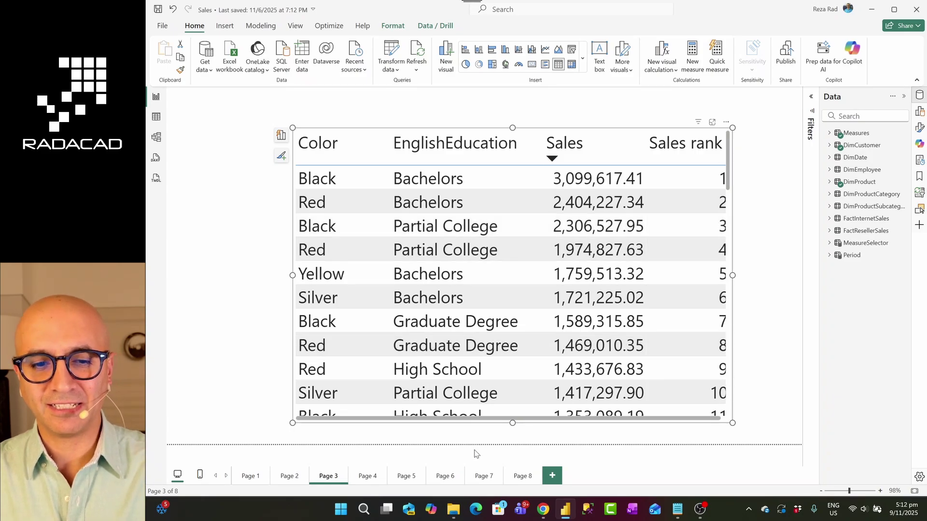
click(364, 509)
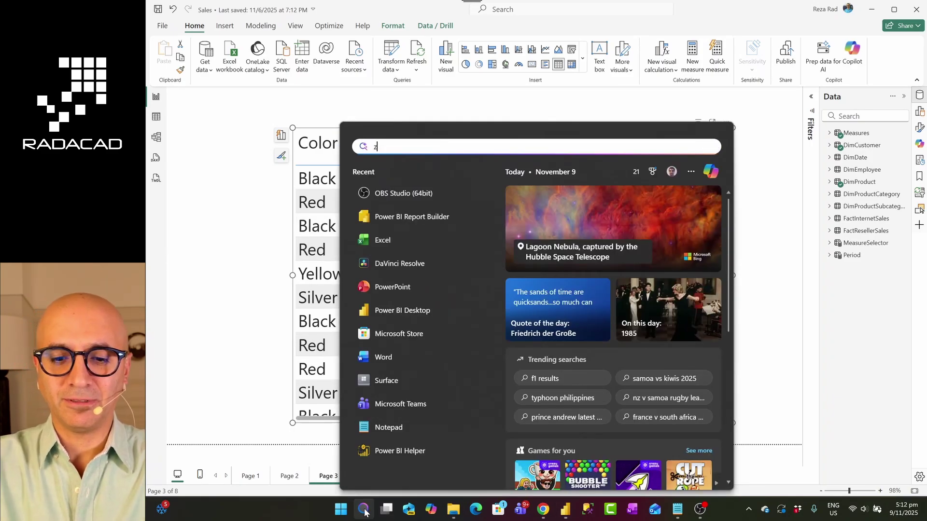
text(zoomit)
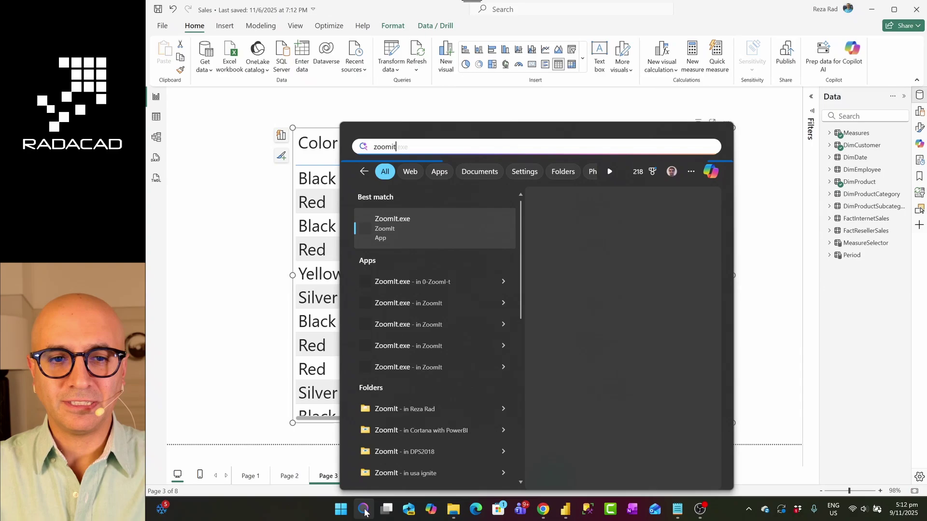
click(430, 234)
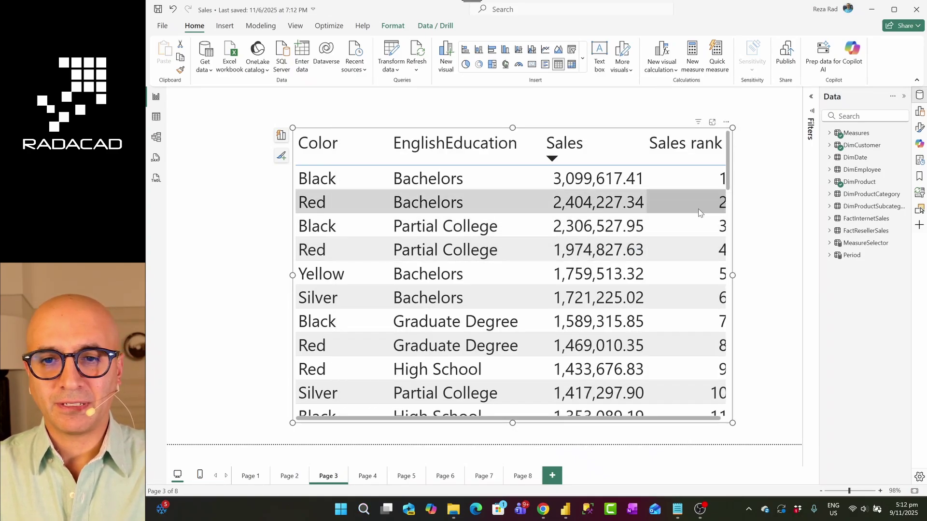
Magnify and mark the clipped Sales rank values, then widen the table visual rightward.
key(ctrl+1)
drag(721, 166, 738, 513)
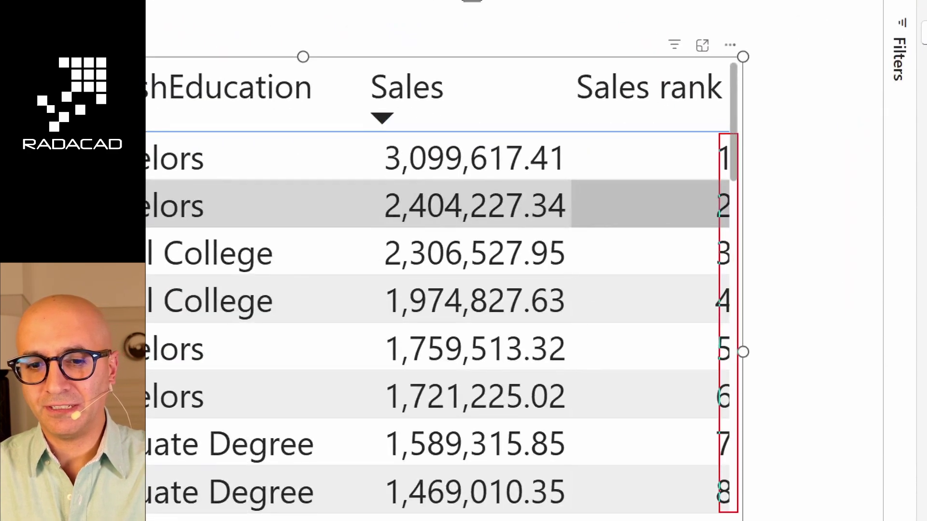
key(Escape)
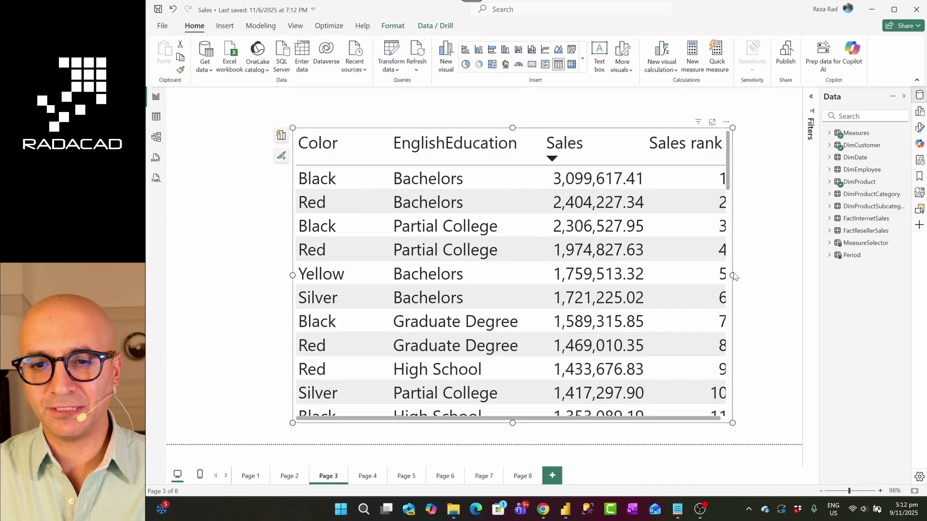
drag(732, 275, 760, 275)
click(731, 279)
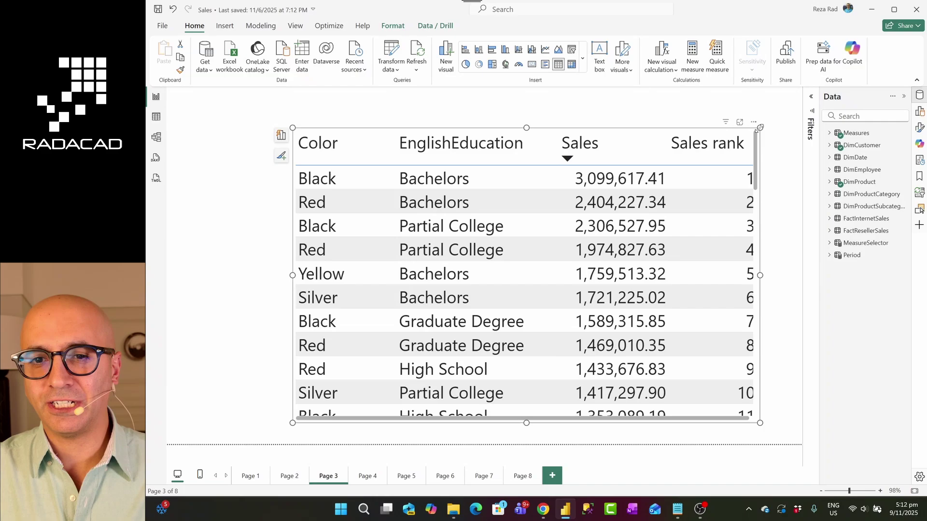
Move the table visual up and left, then resize its width.
drag(755, 127, 656, 112)
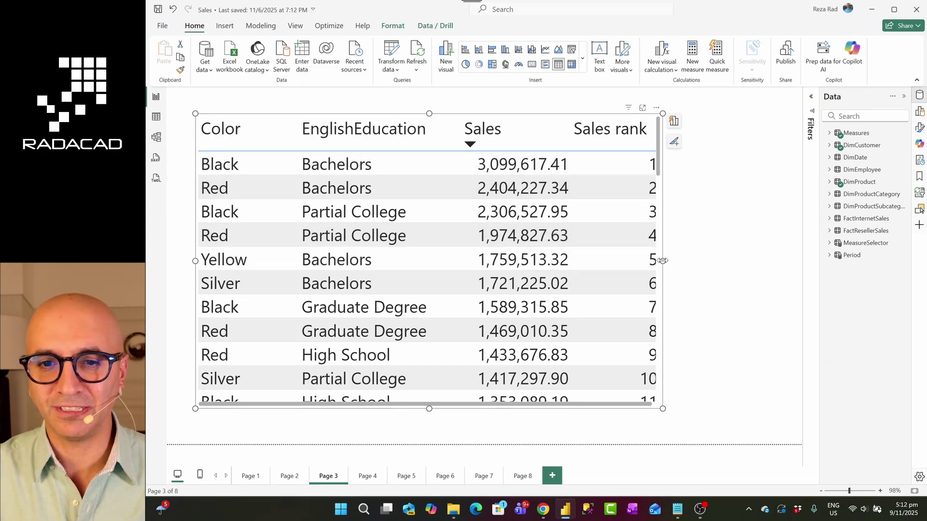
drag(662, 260, 715, 261)
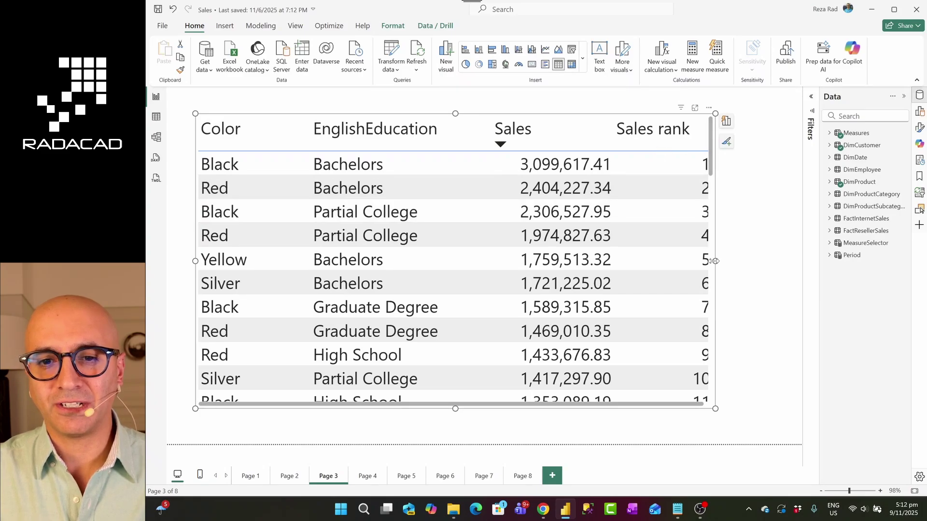
mouse_move(714, 261)
mouse_down()
mouse_move(683, 268)
mouse_move(707, 263)
mouse_up()
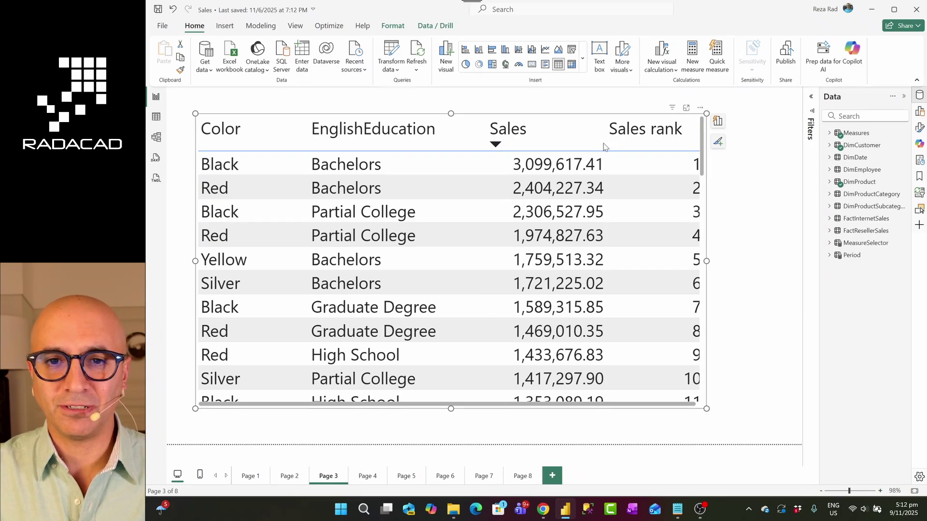
Adjust the Sales and EnglishEducation column widths by dragging their header borders.
drag(605, 141, 571, 144)
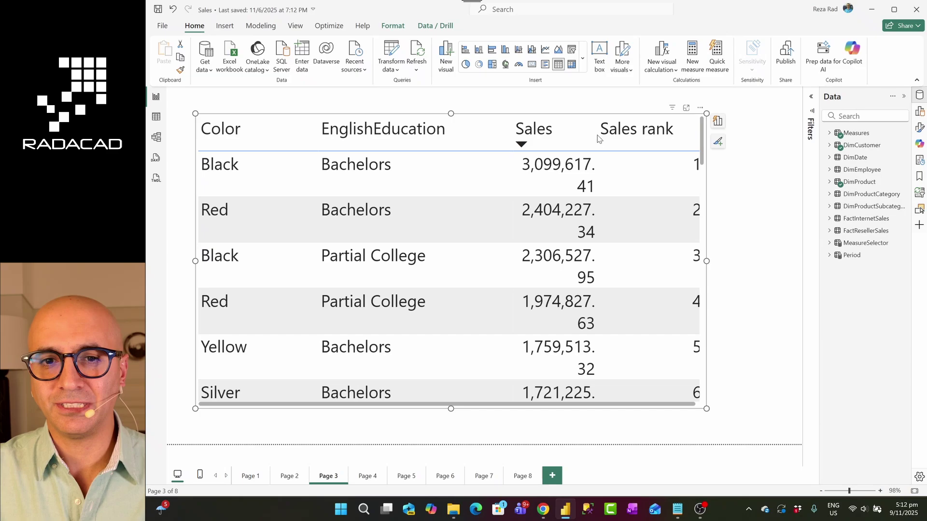
drag(596, 135, 618, 134)
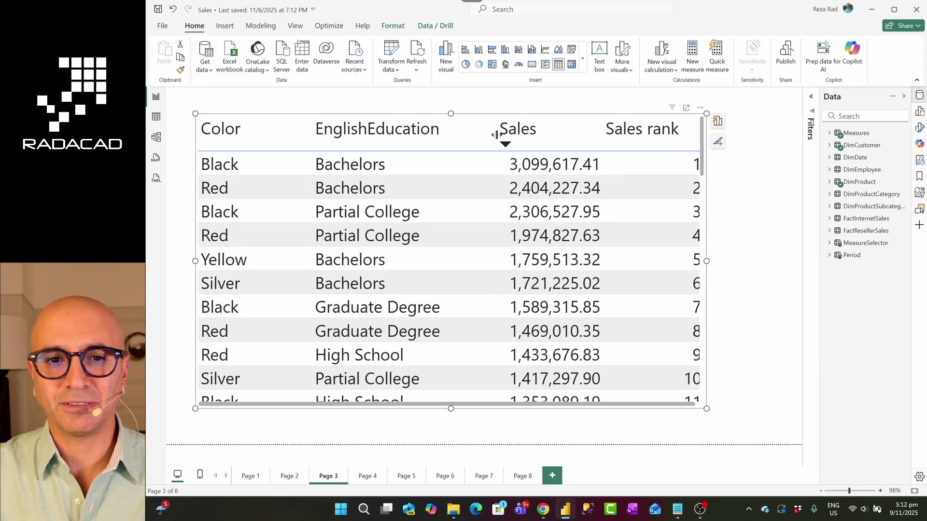
drag(496, 135, 455, 138)
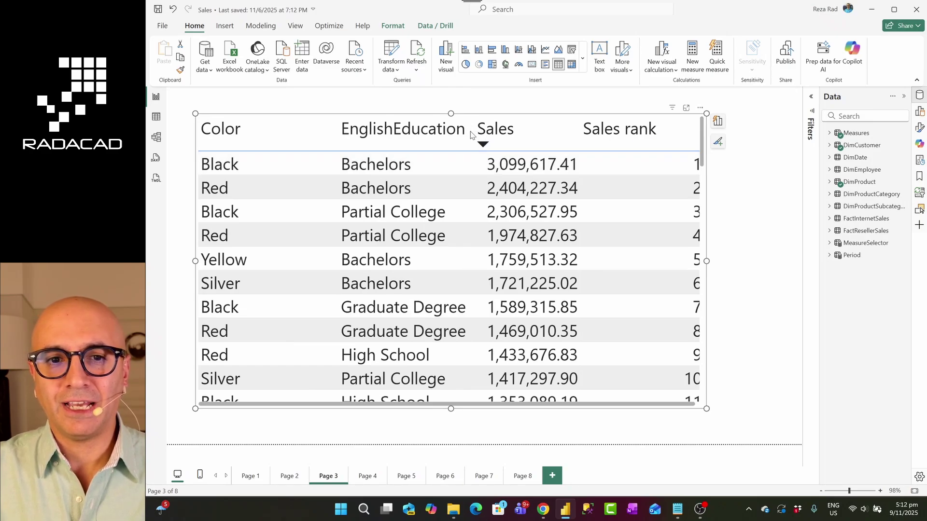
drag(473, 131, 488, 129)
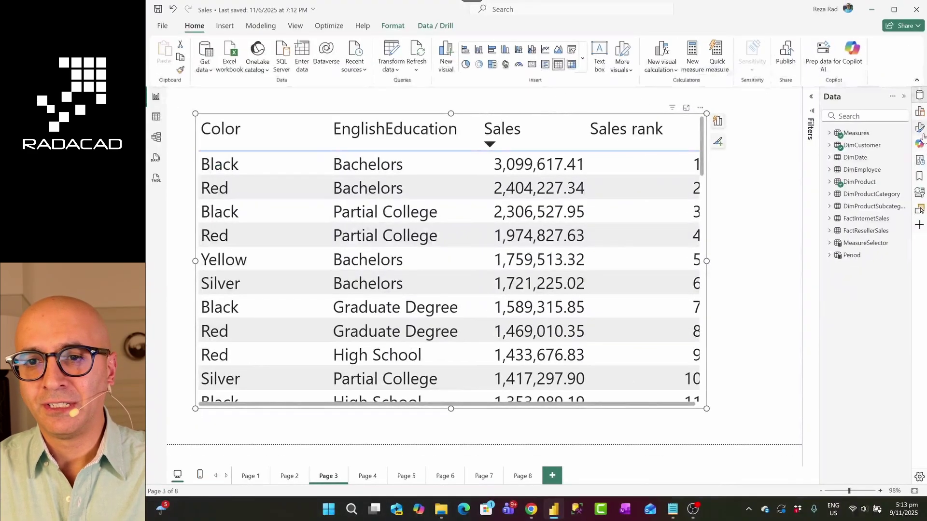
Show the table's Column headers Options with Auto-size width and Resize behavior settings.
click(912, 125)
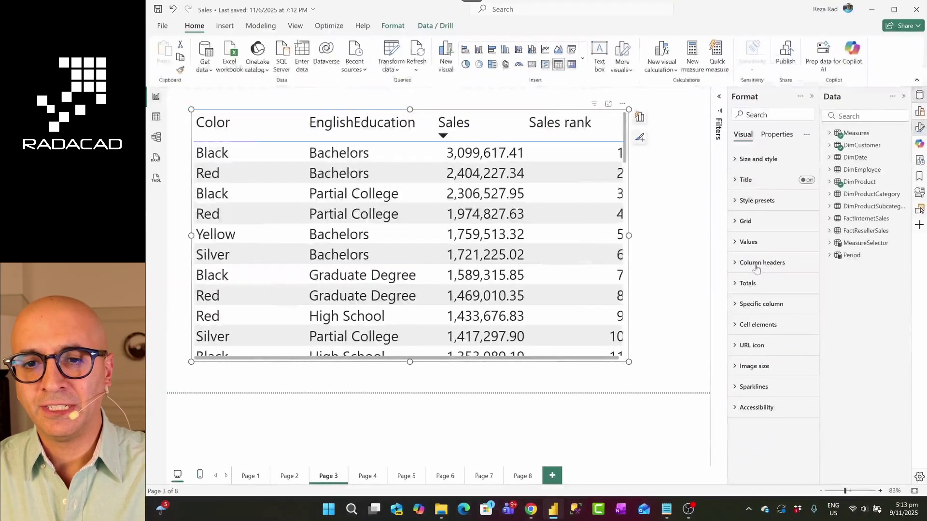
click(772, 264)
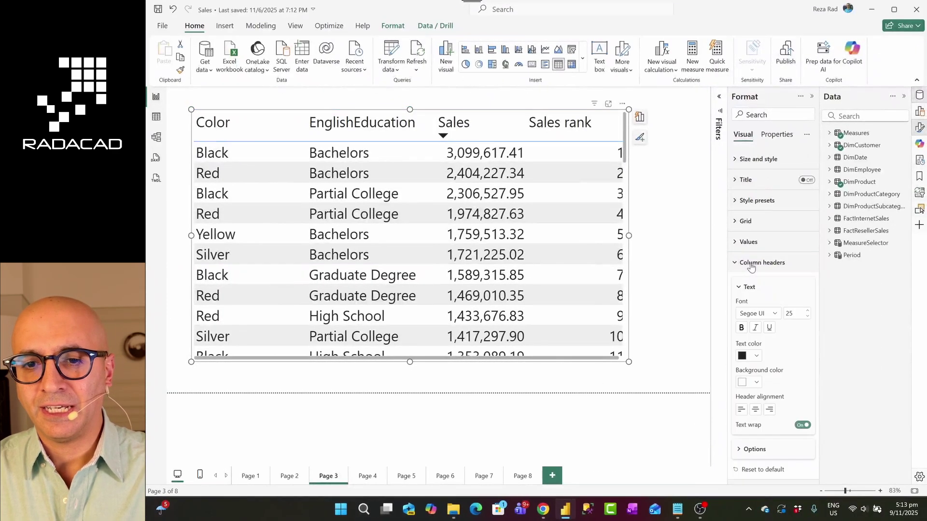
scroll(766, 304, down, 5)
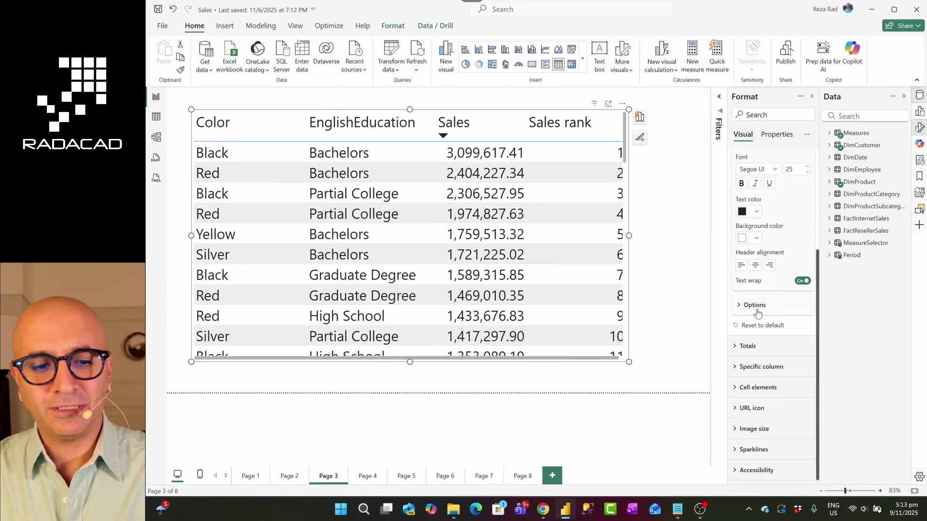
click(756, 309)
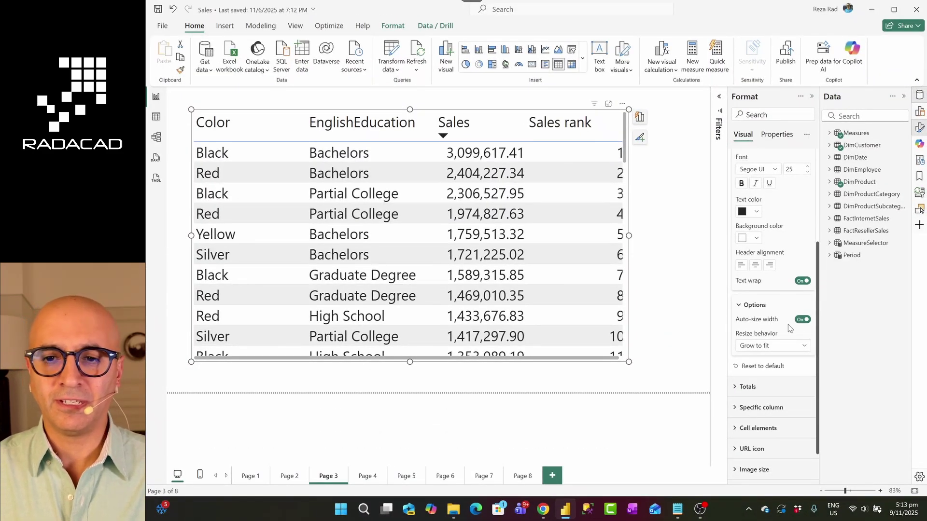
Toggle Auto-size width off and on, and set Resize behavior to Fit to content.
click(802, 320)
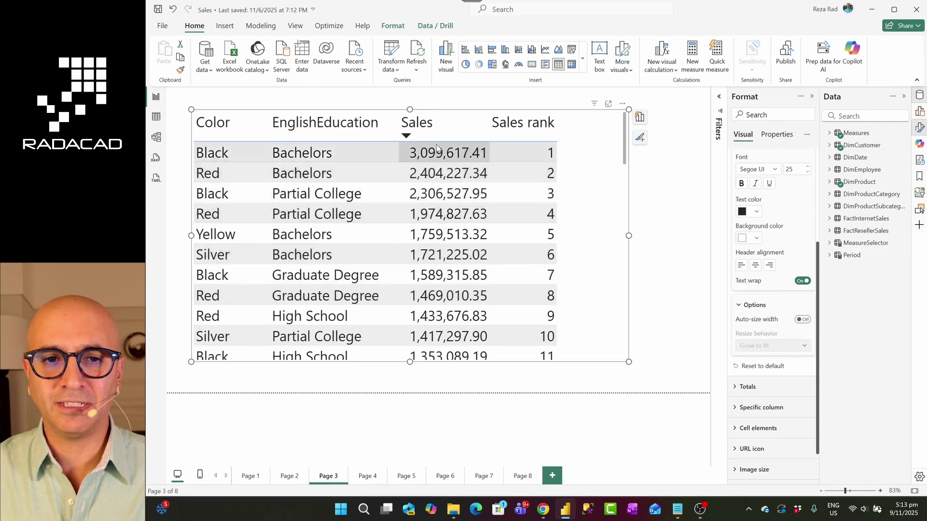
click(802, 320)
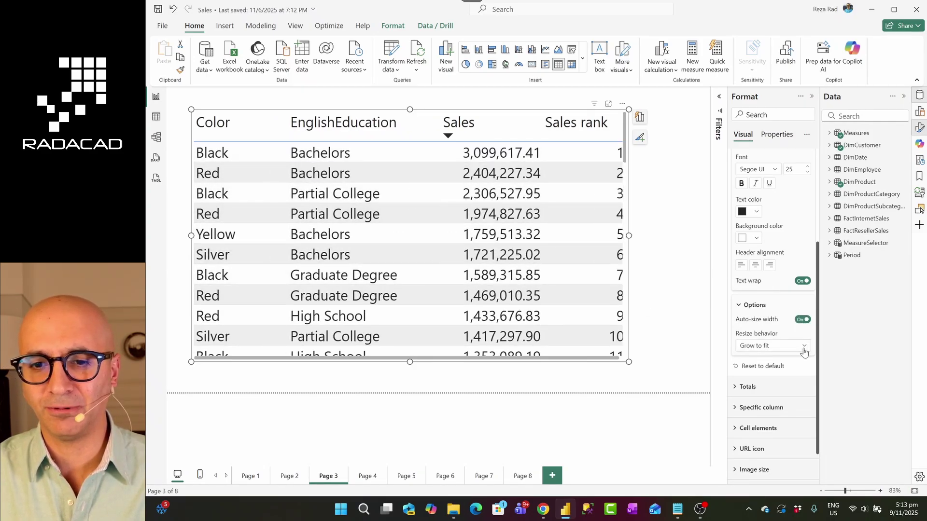
click(803, 348)
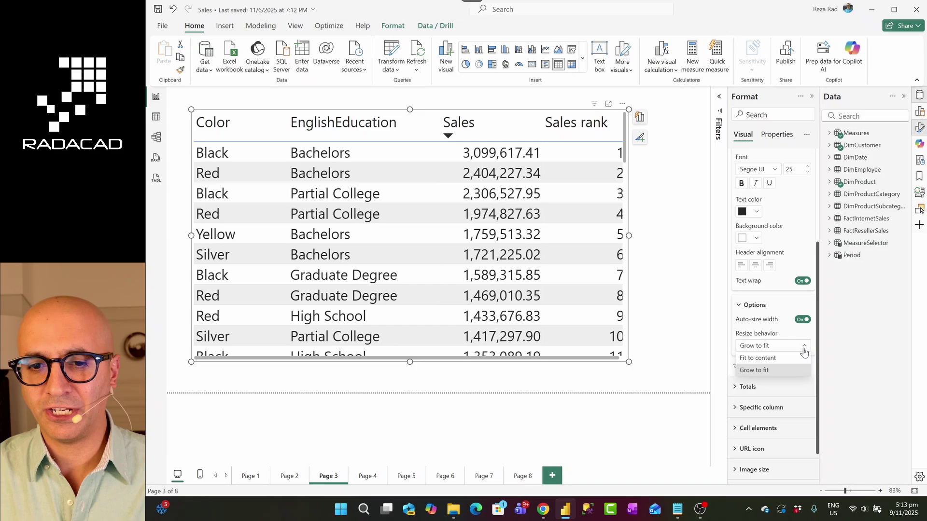
click(770, 358)
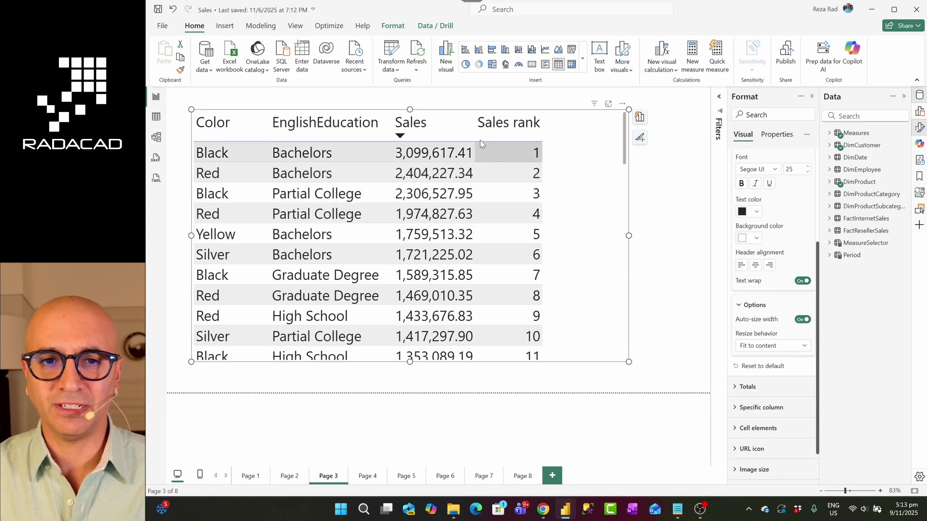
Test the fit by resizing the table visual and widening the EnglishEducation column.
mouse_move(572, 142)
mouse_down()
mouse_move(584, 144)
mouse_move(573, 141)
mouse_up()
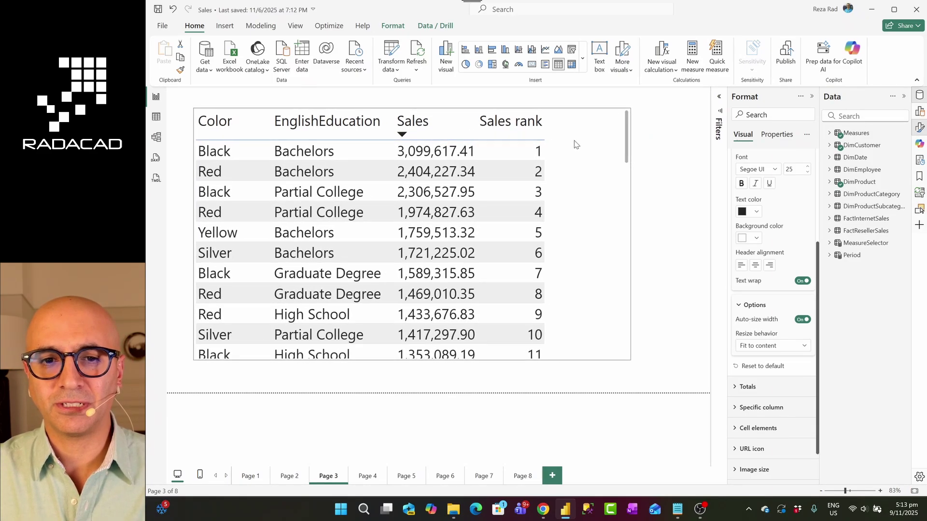
drag(630, 234, 621, 217)
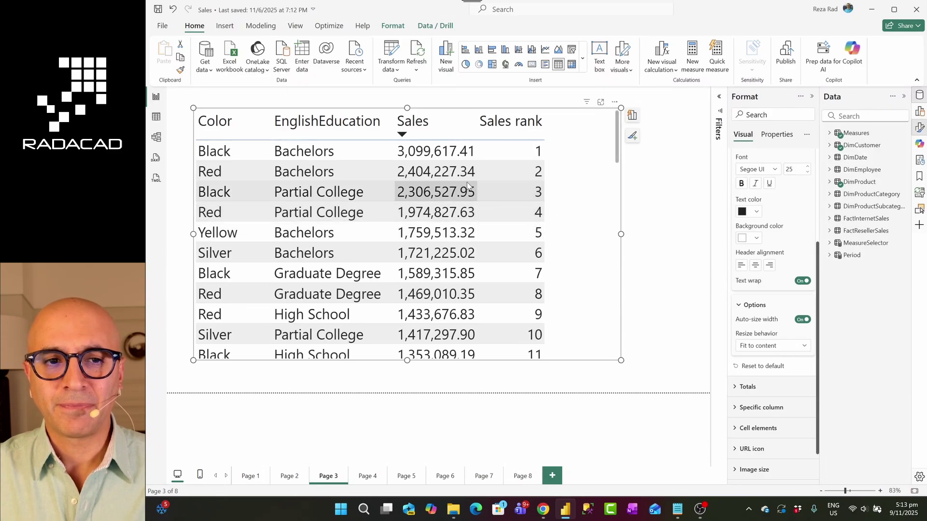
mouse_move(394, 128)
mouse_down()
mouse_move(426, 131)
mouse_move(403, 128)
mouse_up()
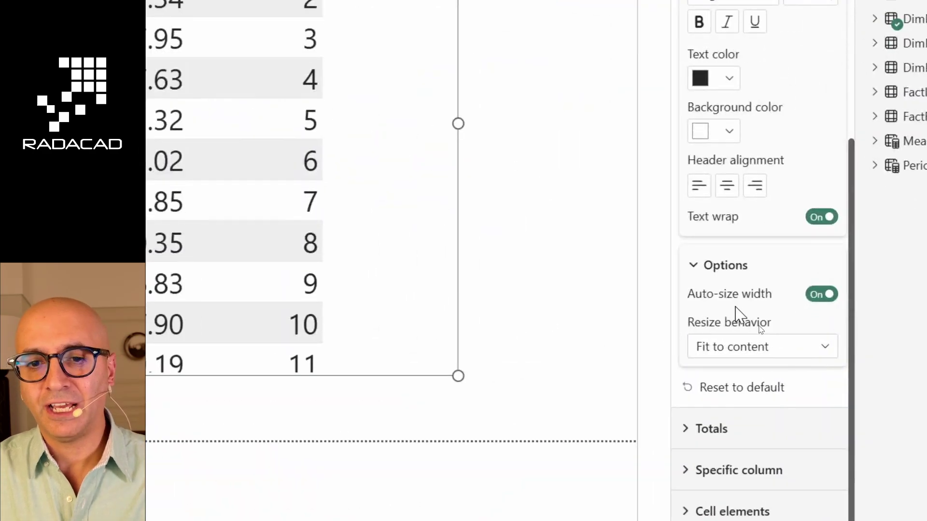
Set Resize behavior to Grow to fit and stretch the table visual to test.
click(819, 355)
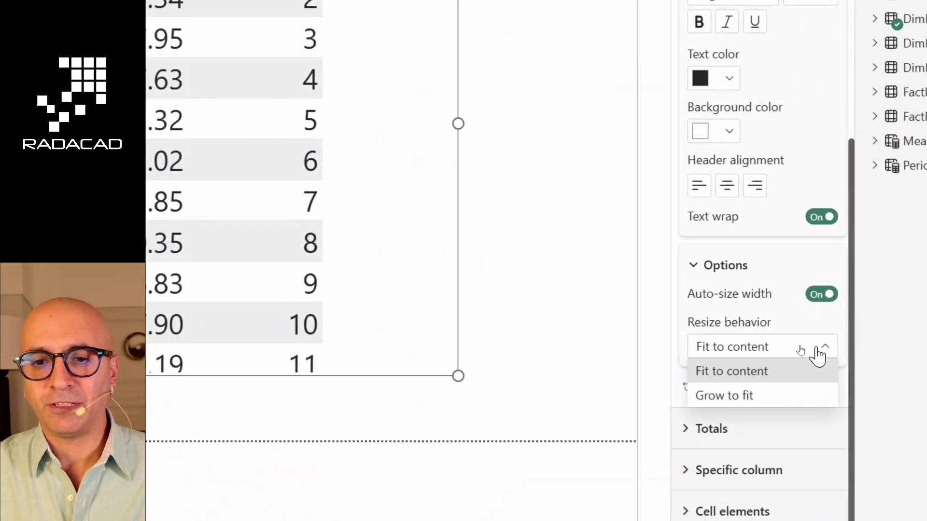
click(750, 400)
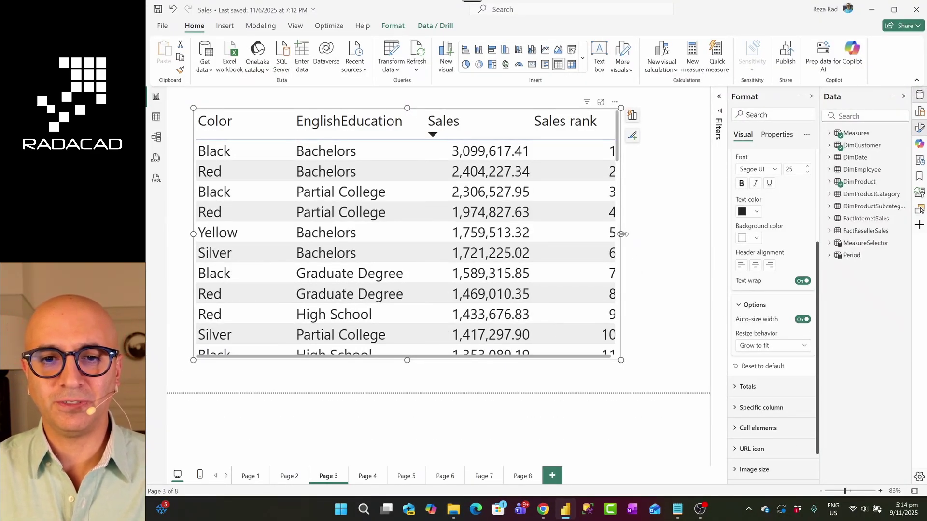
mouse_move(622, 234)
mouse_down()
mouse_move(658, 234)
mouse_move(629, 234)
mouse_up()
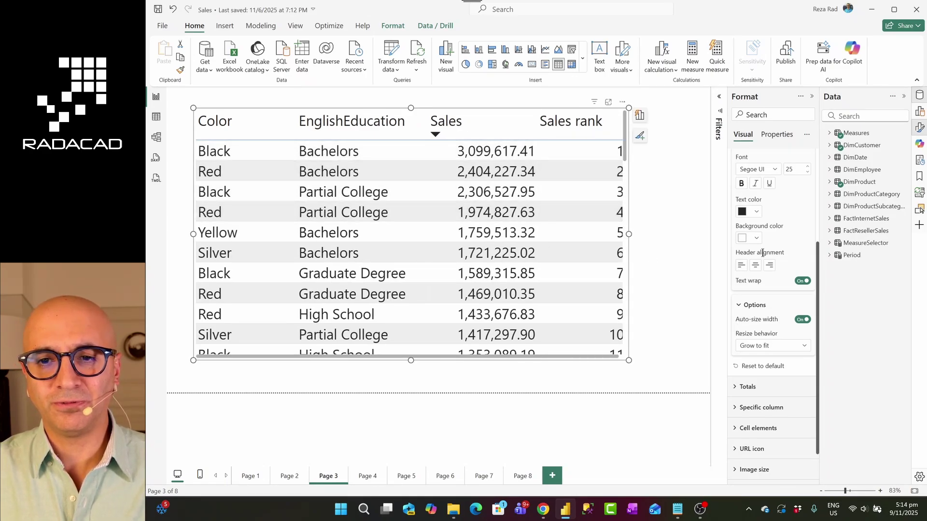
scroll(762, 252, up, 3)
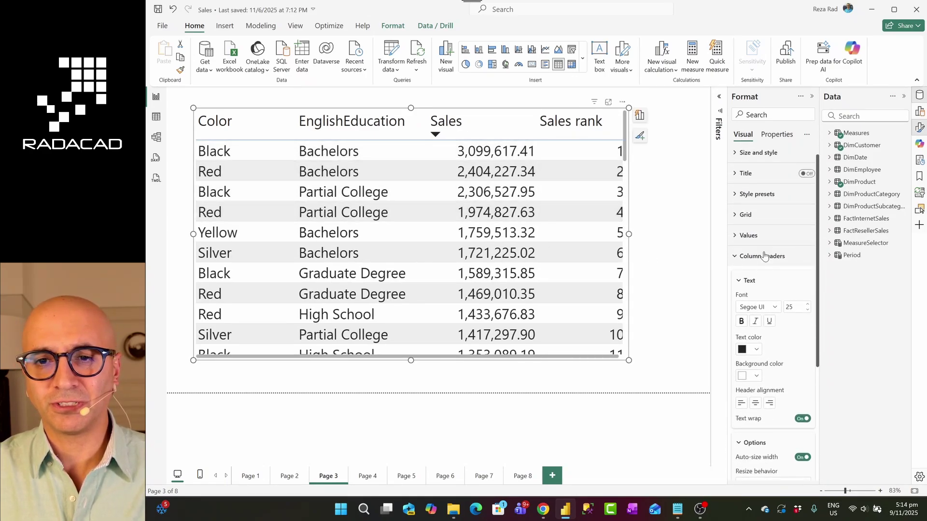
Place EnglishEducation after Sales rank in the Columns well, then resize the table visual.
click(919, 113)
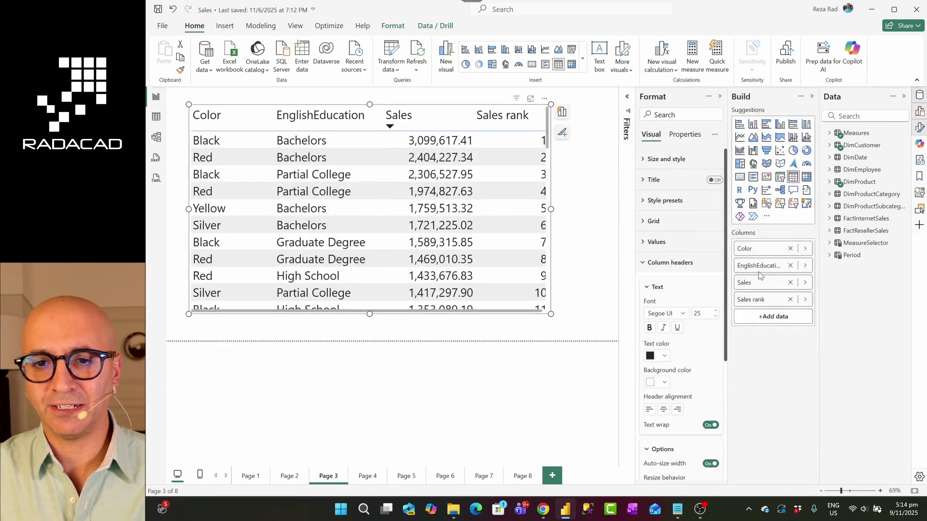
drag(761, 265, 748, 314)
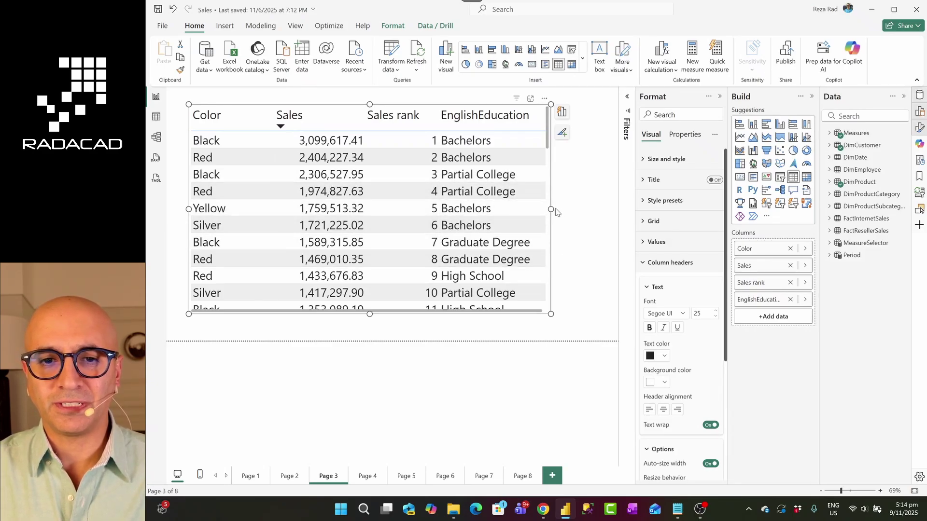
drag(558, 212, 571, 213)
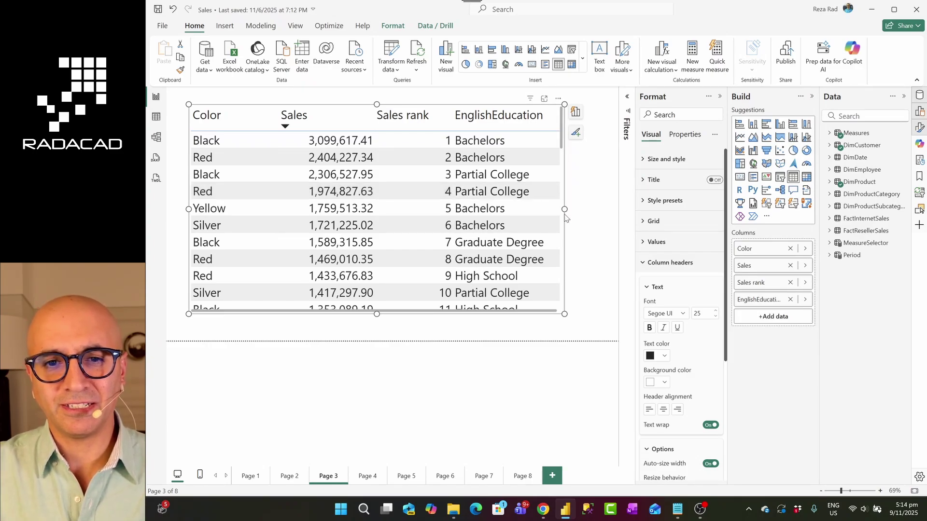
drag(564, 209, 555, 210)
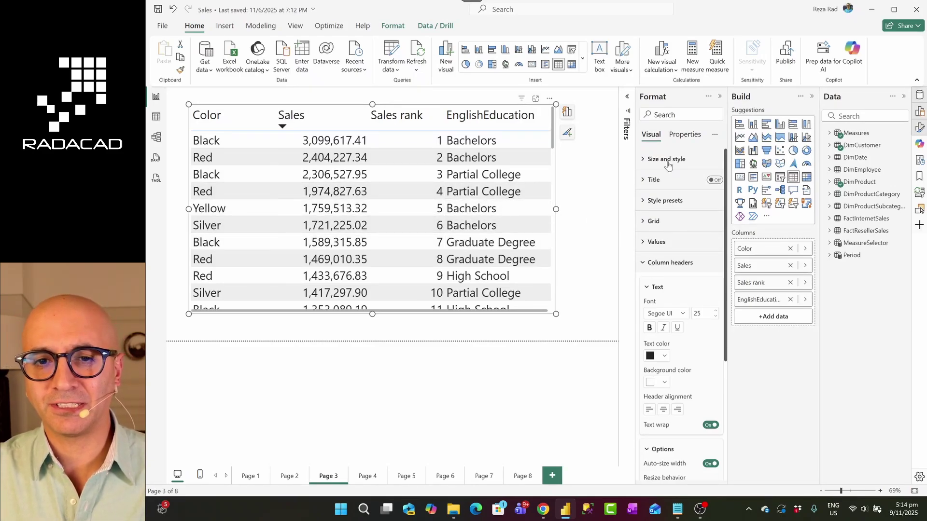
scroll(663, 275, down, 5)
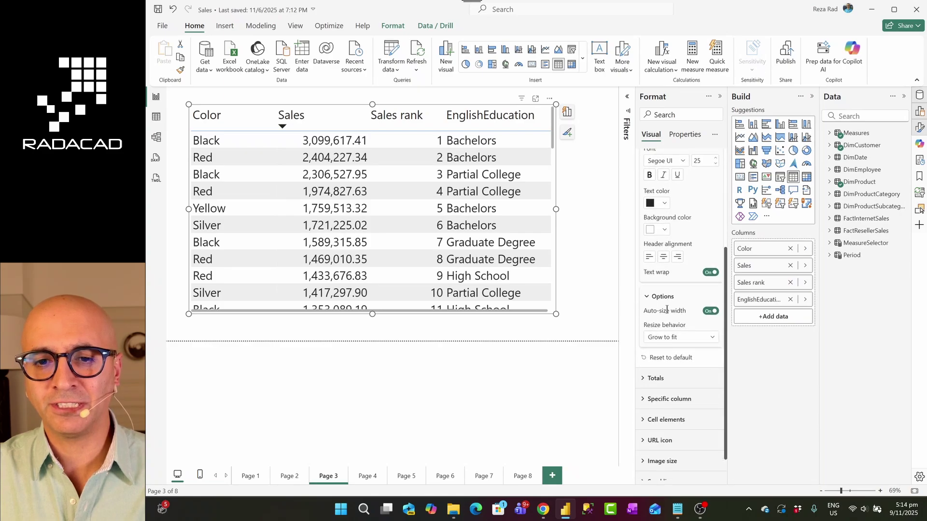